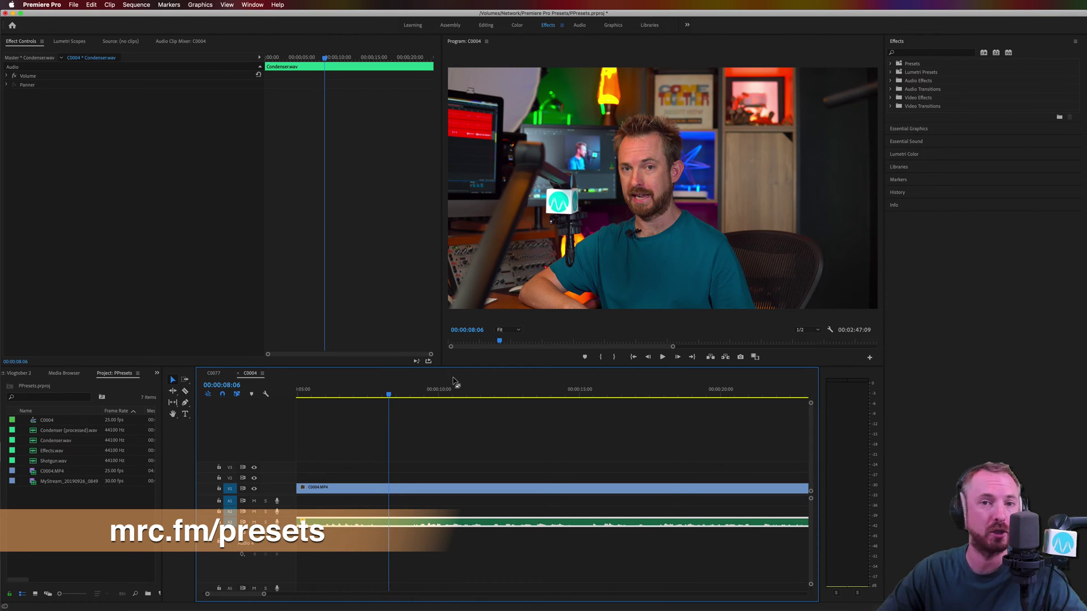
Reveal the MRC Premiere Pro Audio Presets in the Presets folder, then play the sequence from about 08:14.
click(891, 64)
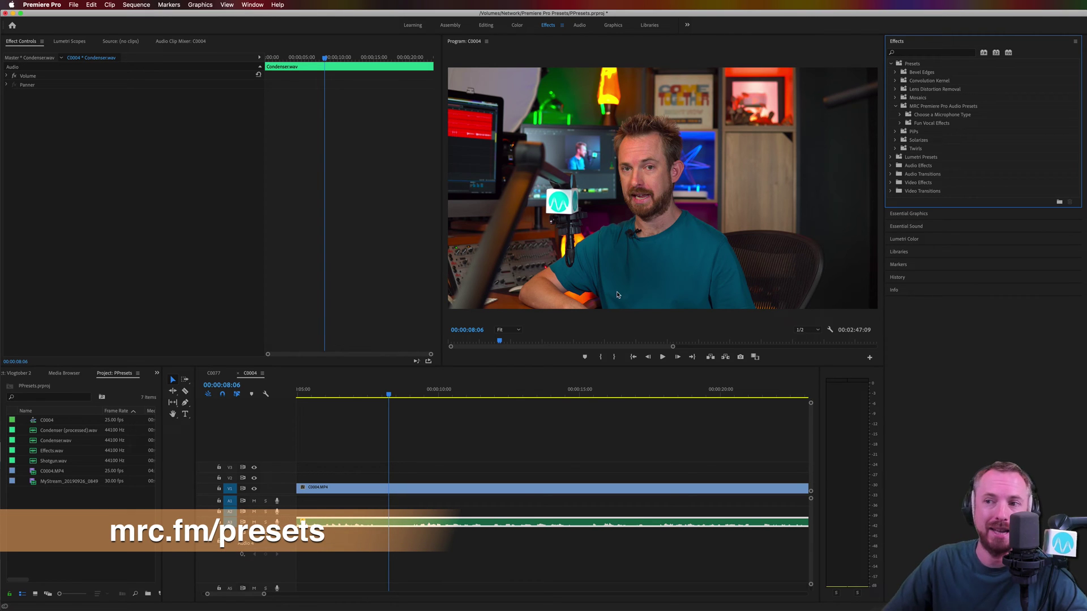
click(399, 394)
key(space)
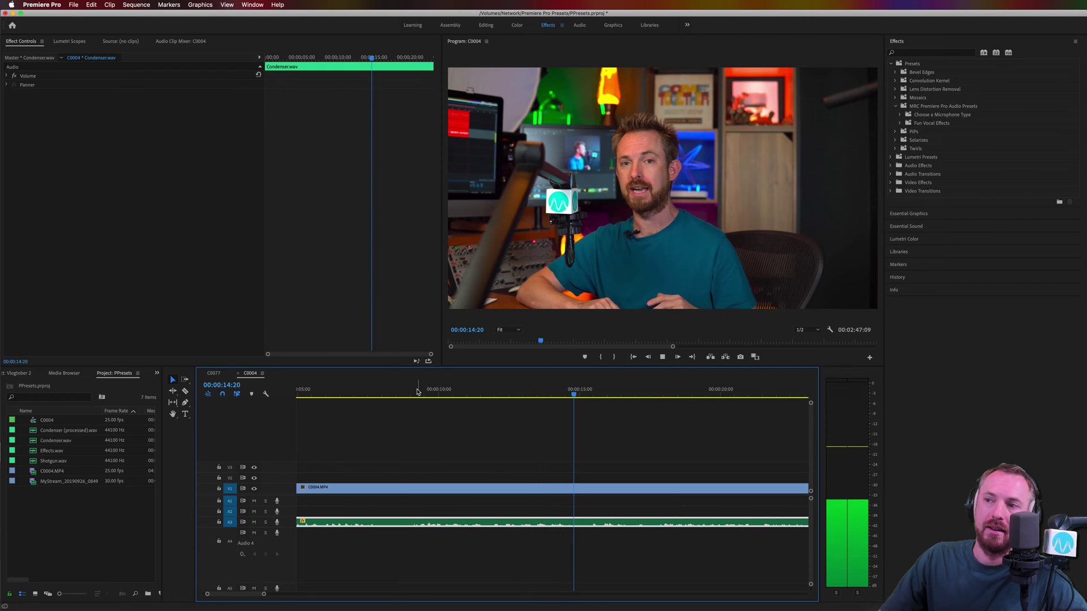
Normalize the A3 voice clip to its maximum peak with Audio Gain, then play it back from 9 seconds.
click(418, 392)
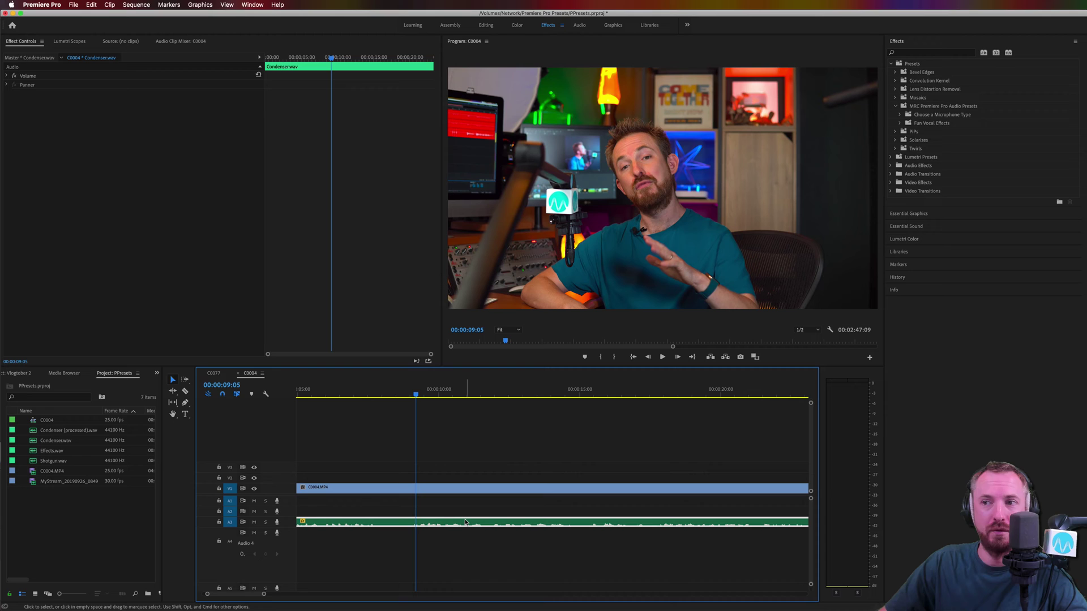
key(g)
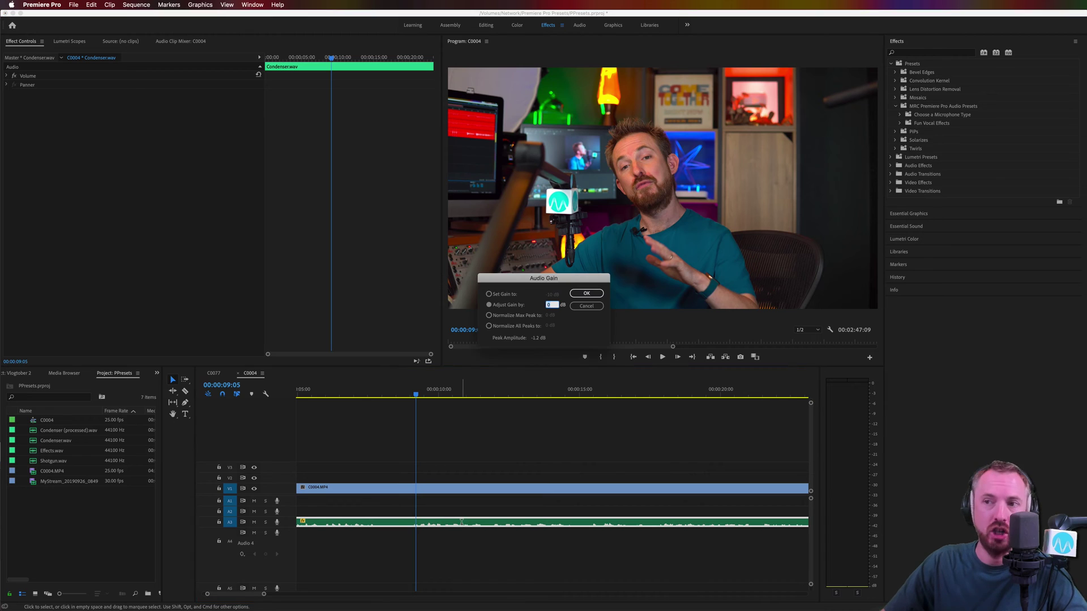
click(510, 317)
click(587, 293)
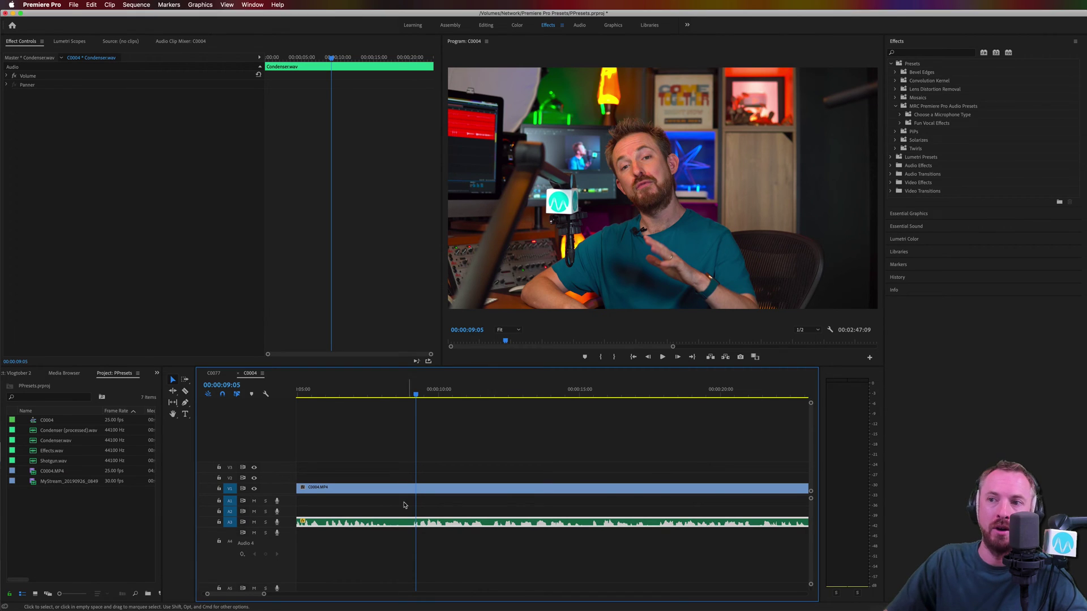
click(410, 394)
key(space)
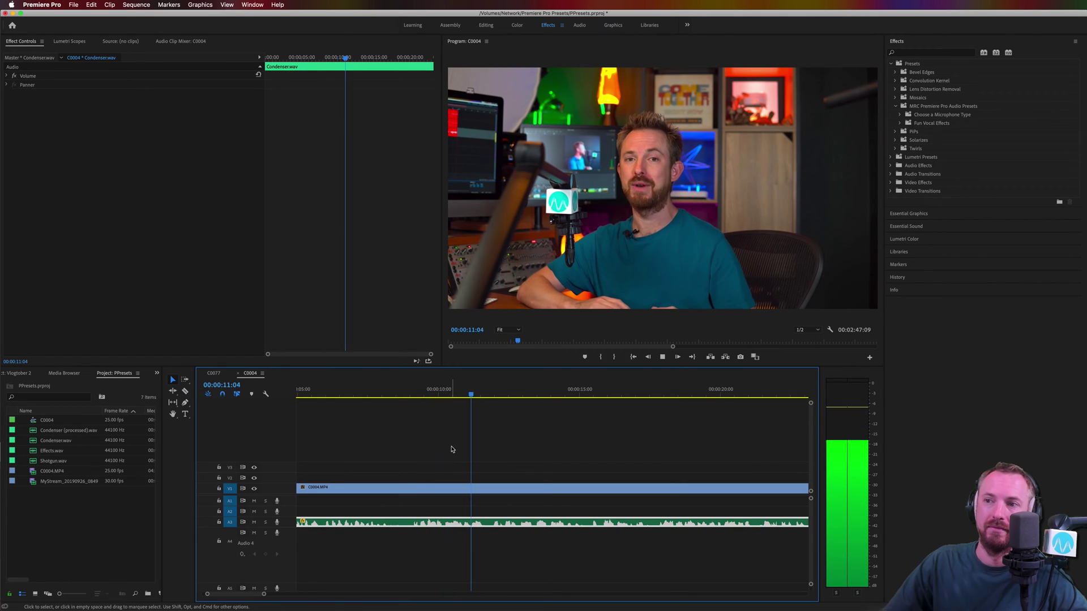
click(409, 395)
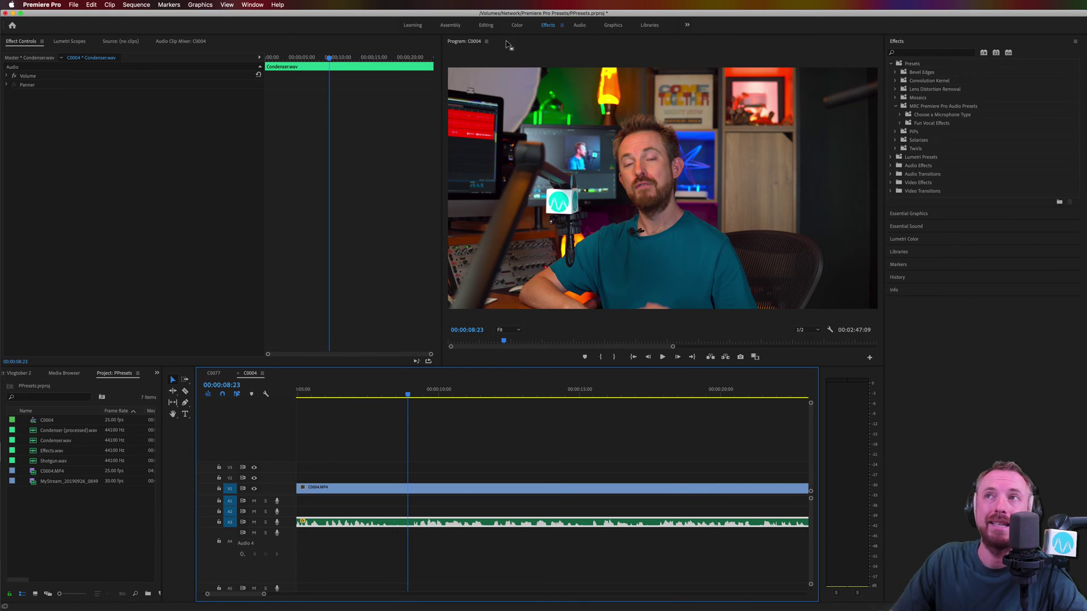
Switch to the Audio workspace and tag Condenser.wav as Dialogue, briefly viewing the Loudness options.
click(580, 25)
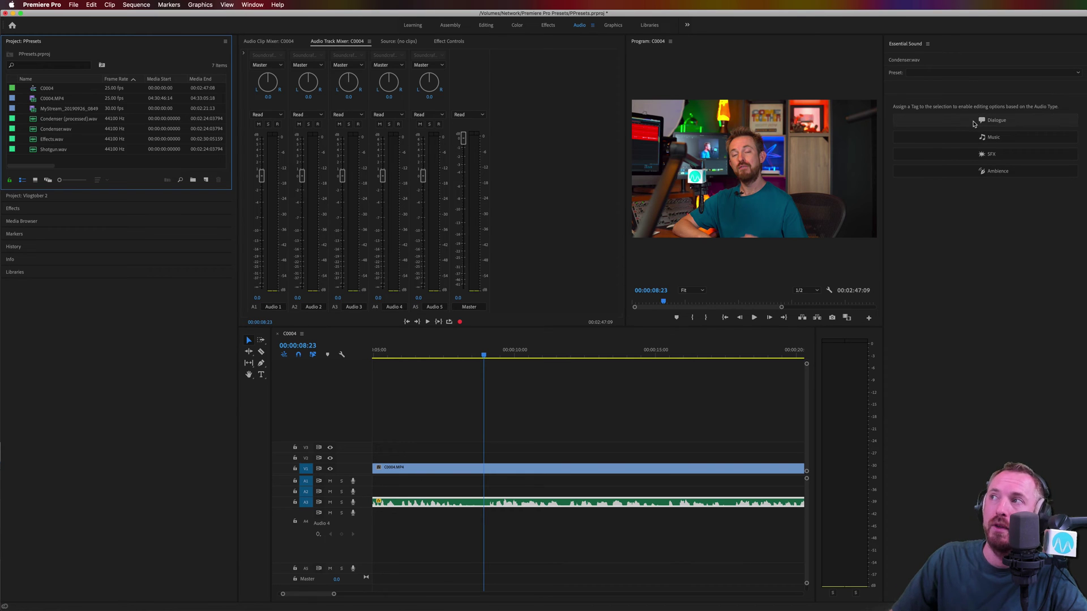
click(1008, 122)
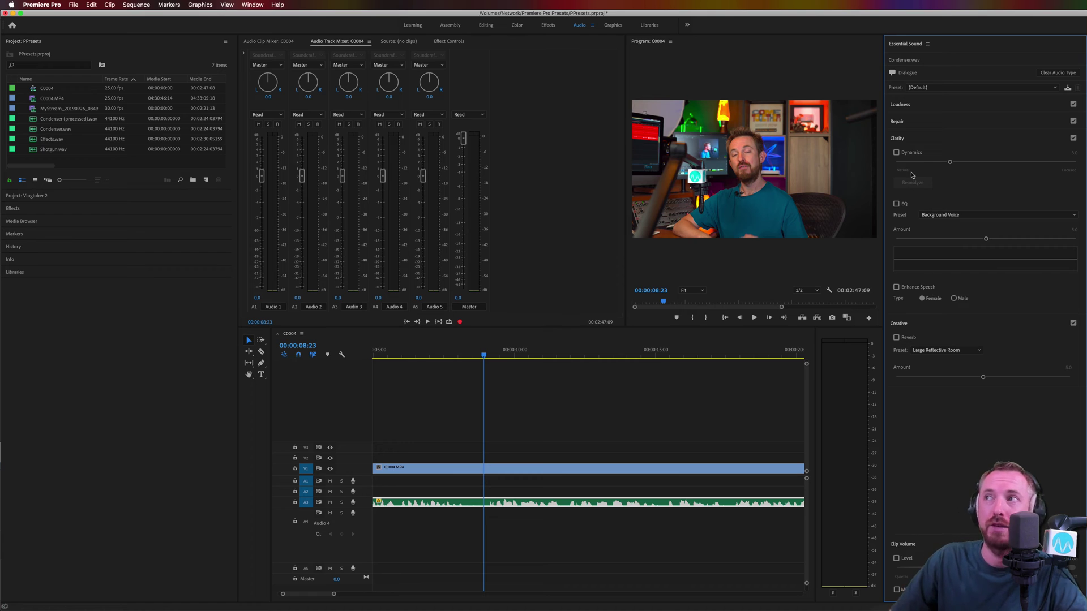
click(909, 106)
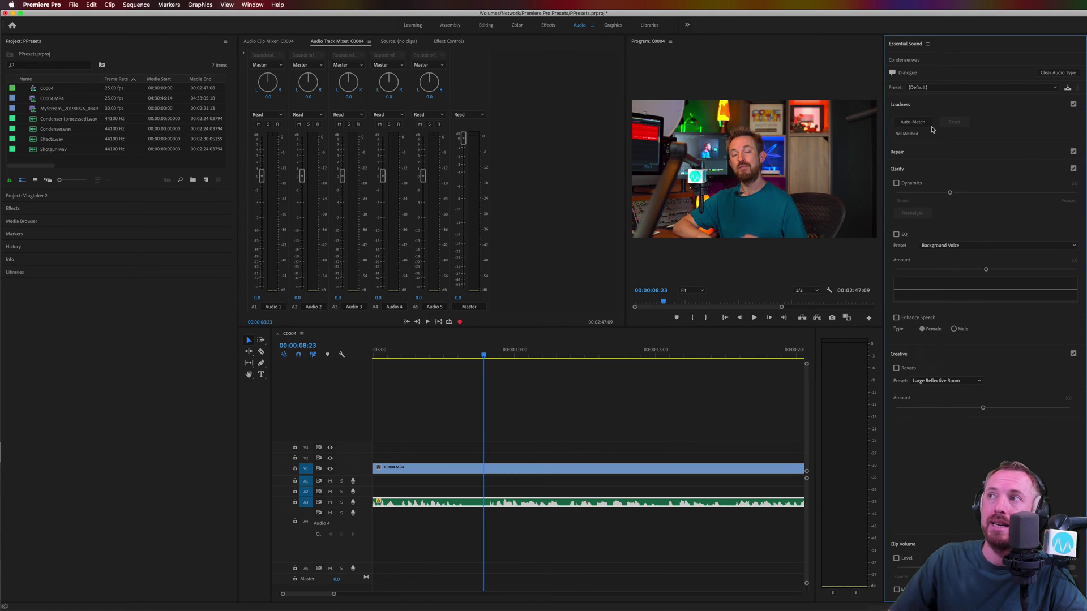
click(906, 106)
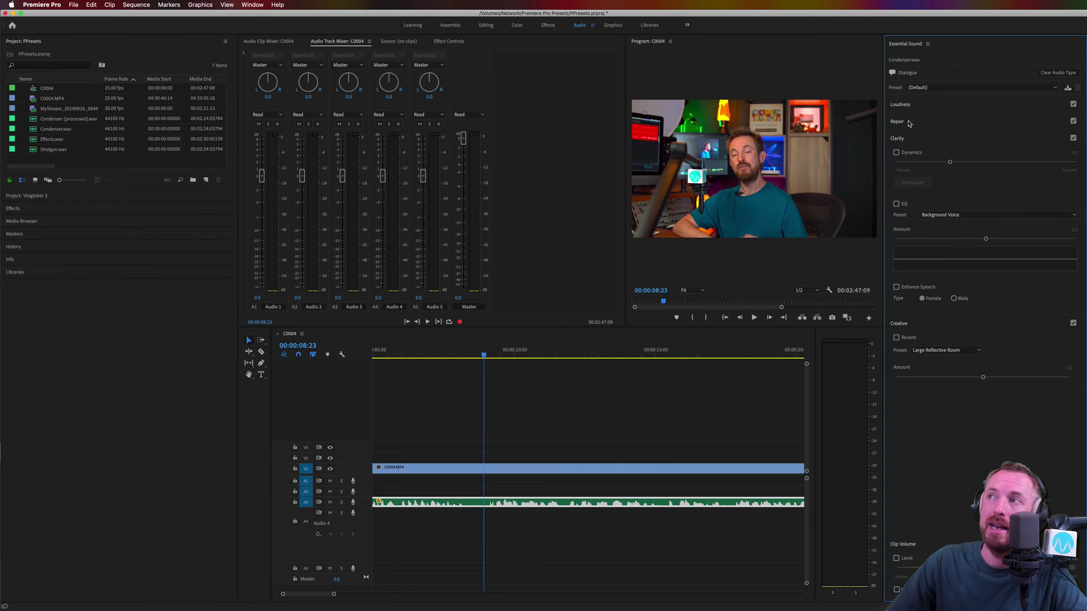
Expand and collapse the Repair section, then collapse the Creative section in Essential Sound.
click(900, 122)
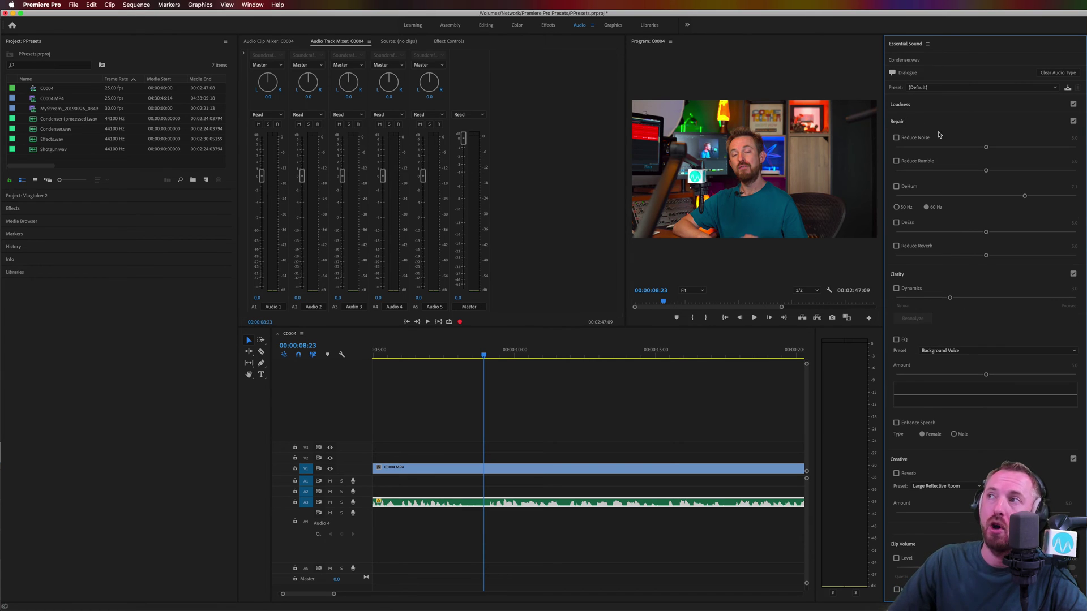
click(907, 121)
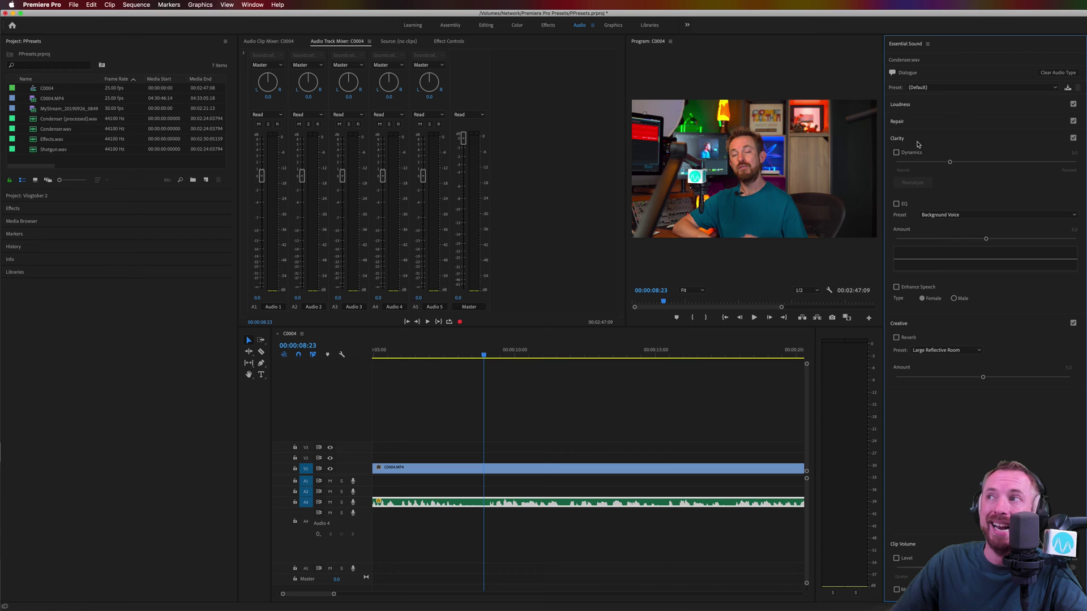
click(919, 322)
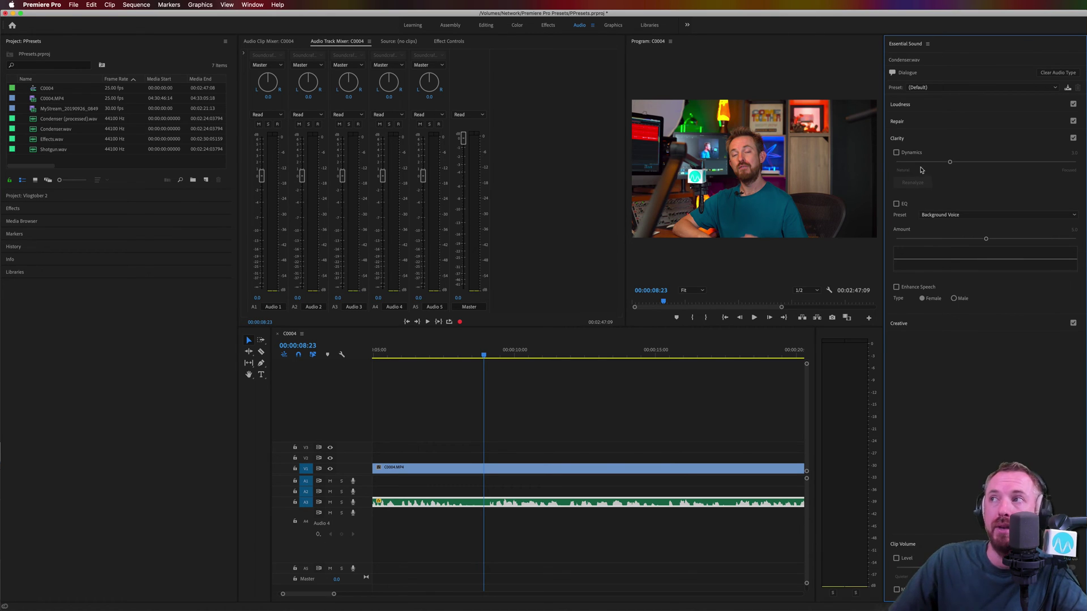
Enable Clarity Dynamics and, auditioning with playback, settle its amount at 7.0.
click(903, 154)
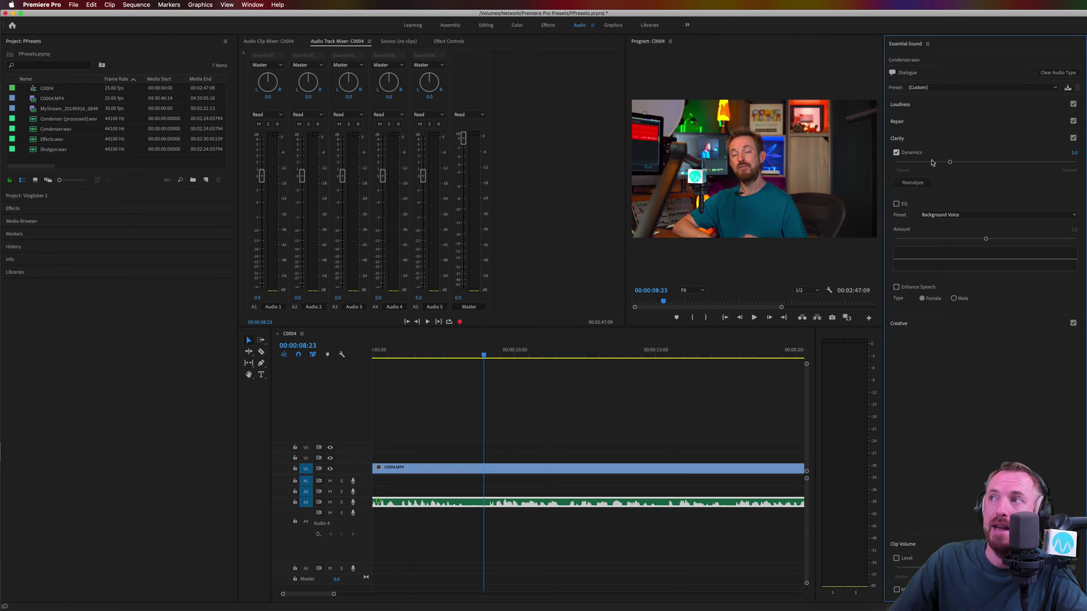
drag(950, 162, 889, 164)
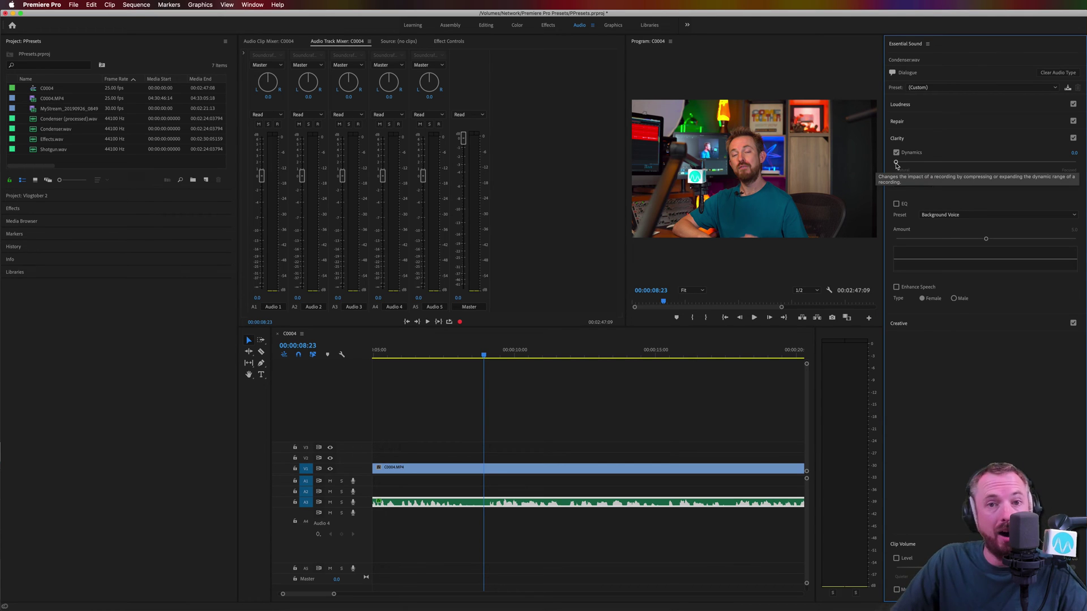
key(space)
drag(896, 164, 1055, 163)
key(space)
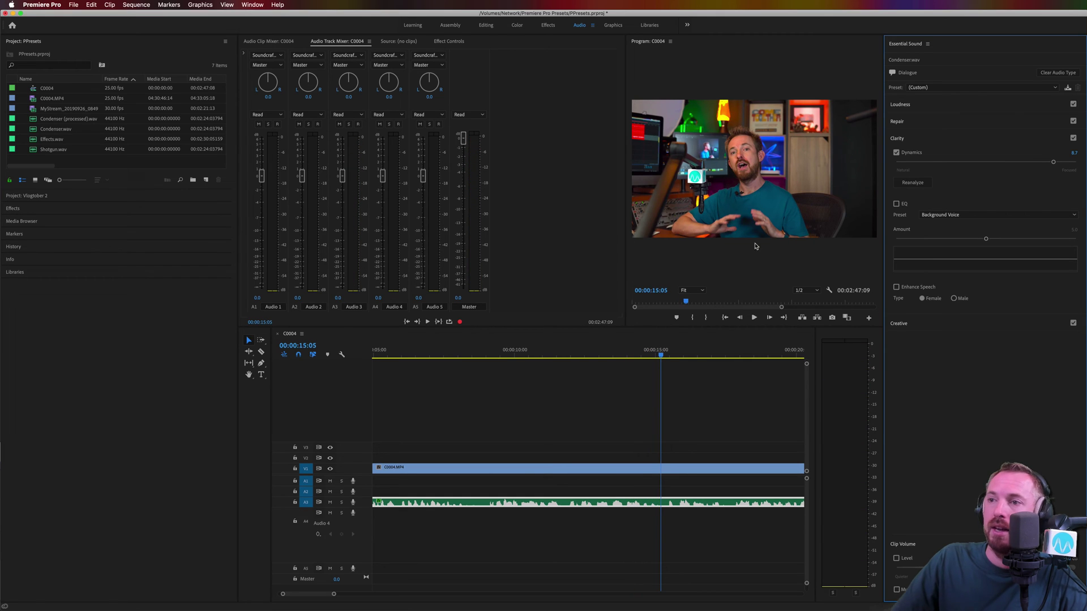
click(496, 352)
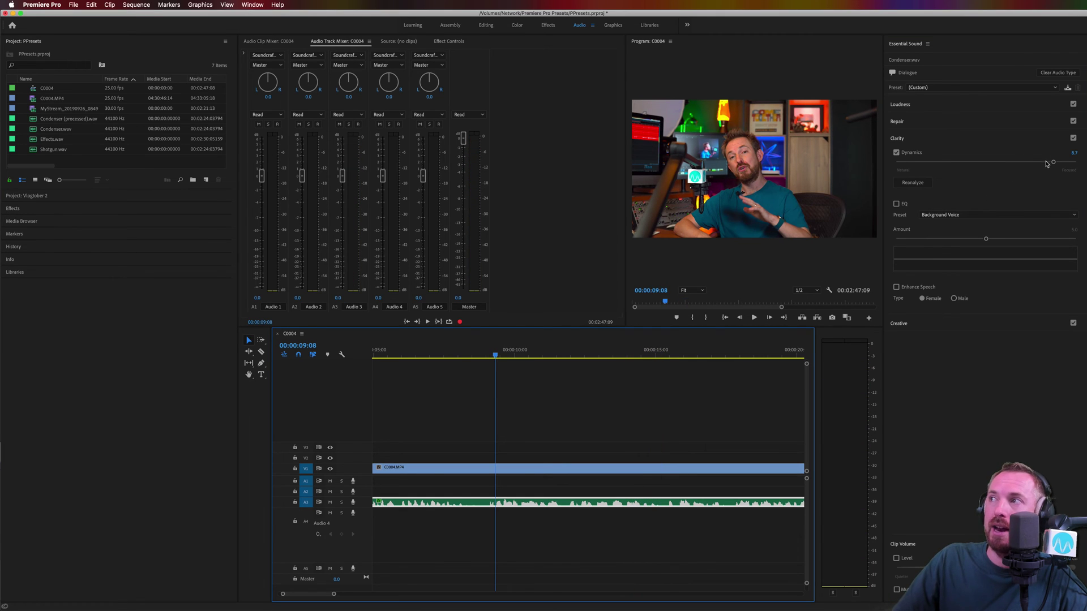
drag(1047, 163, 1023, 165)
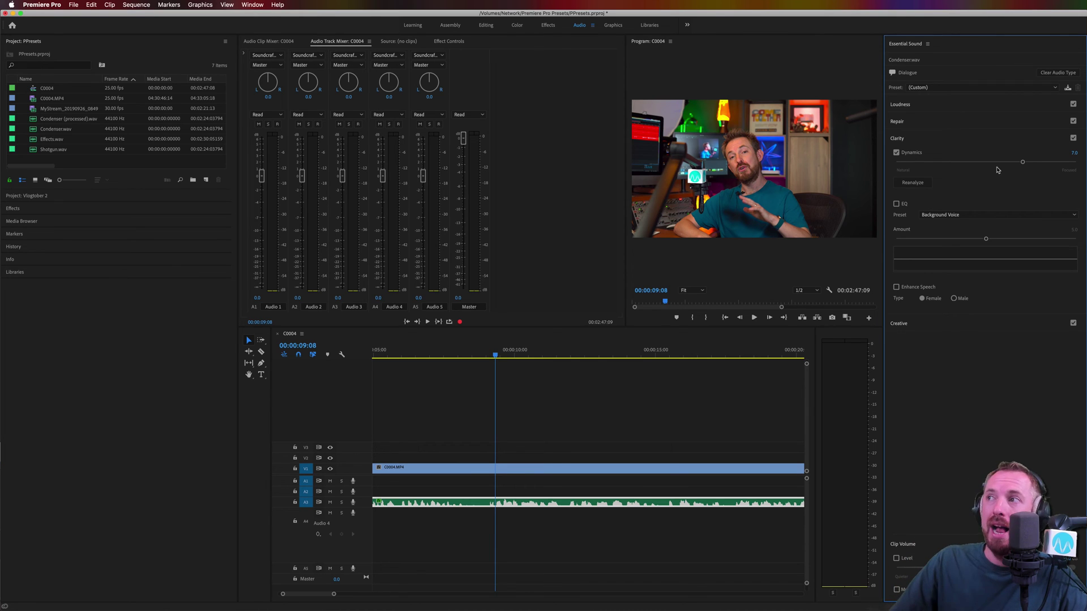
Enable EQ and audition the Vocal Presence preset with its amount at zero.
click(897, 204)
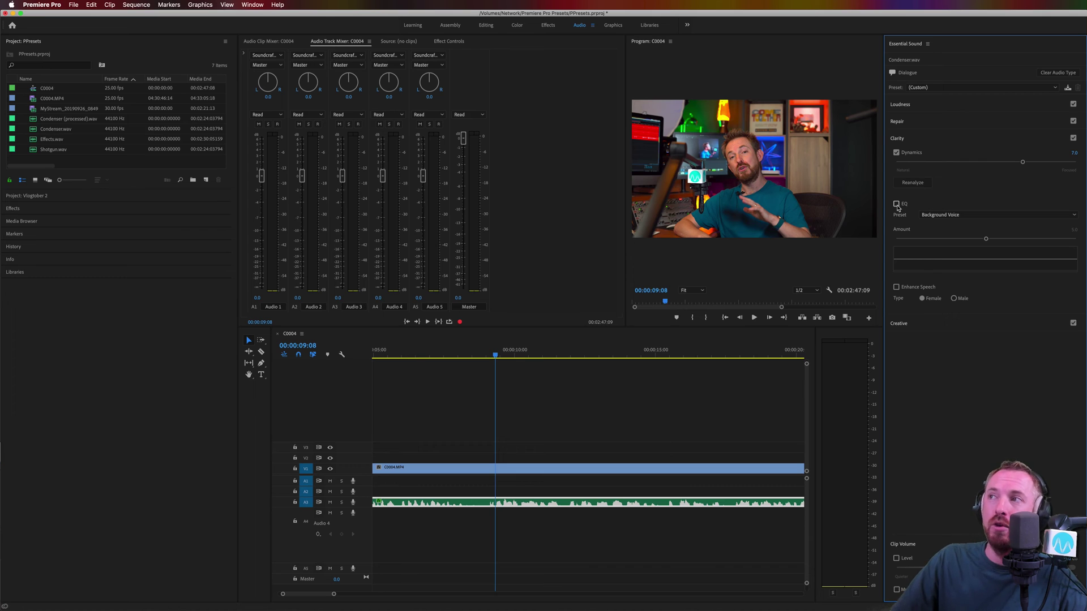
click(961, 216)
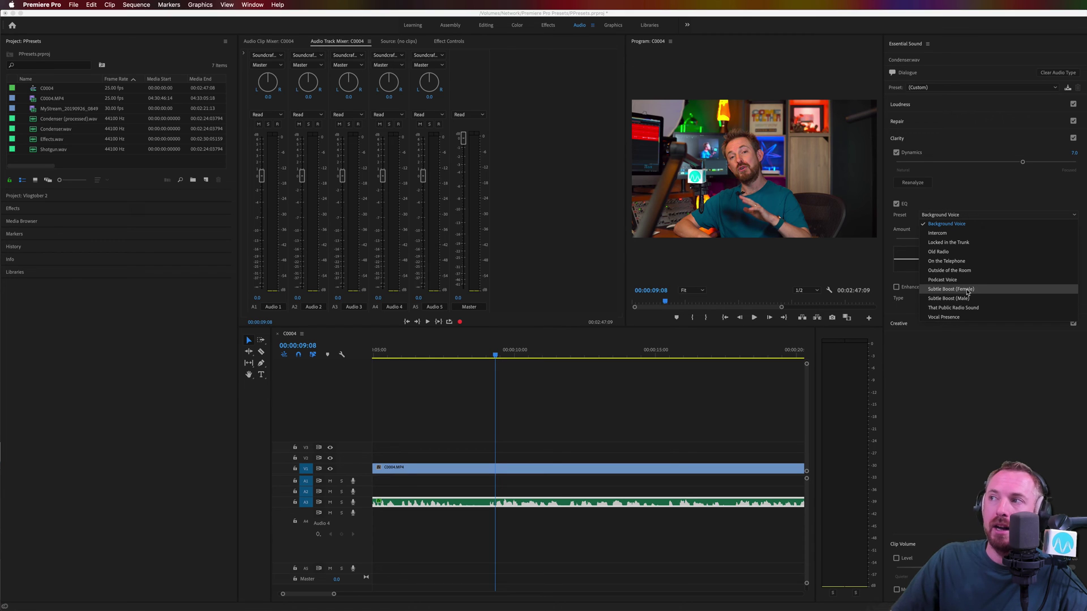
click(948, 318)
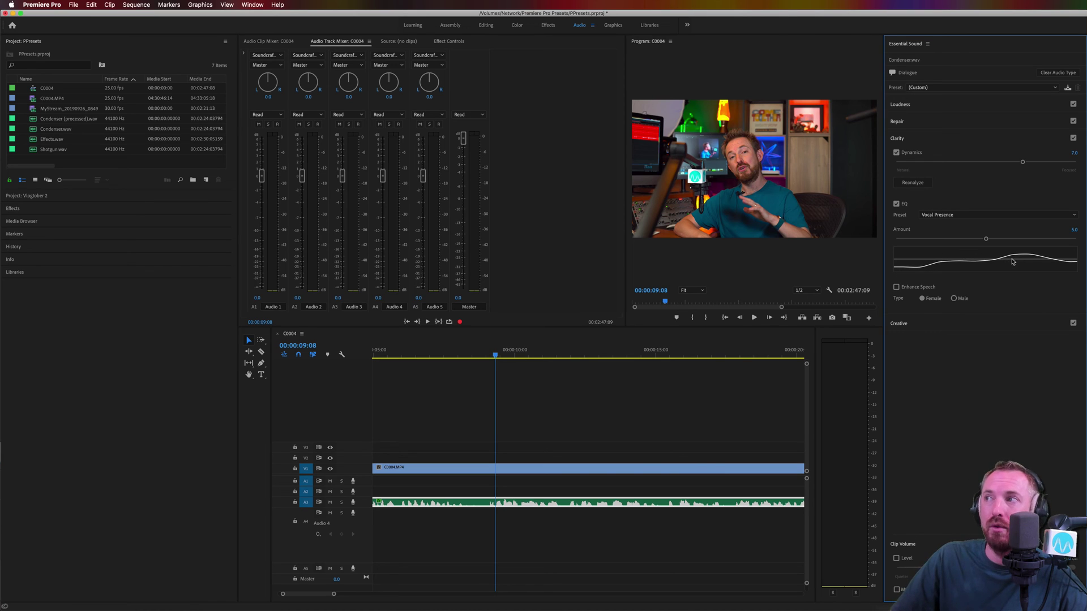
drag(985, 238, 1017, 238)
key(space)
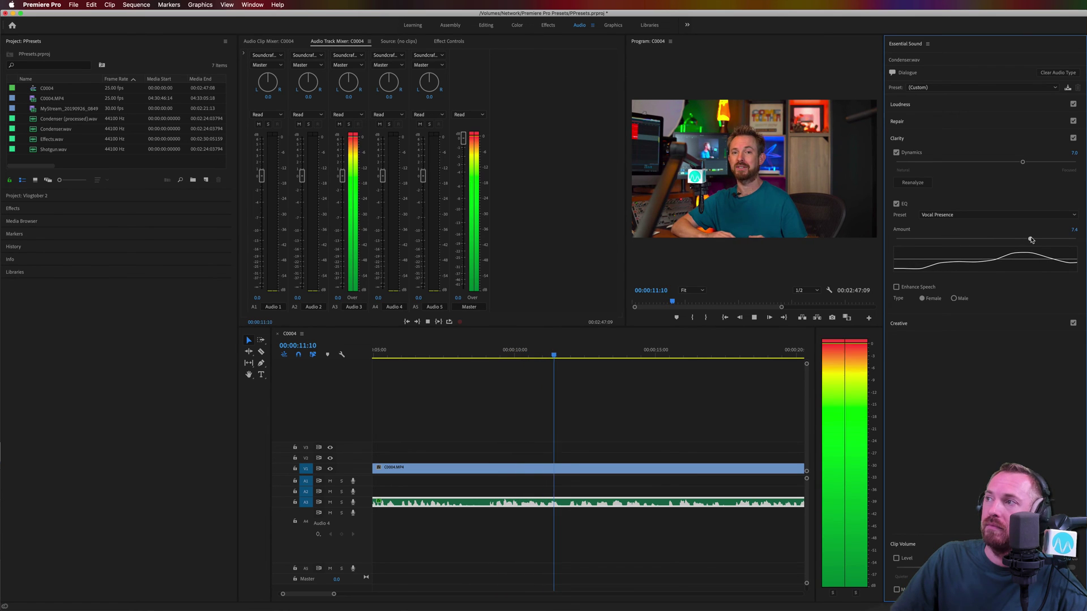
key(space)
Switch the EQ to Podcast Voice and audition amounts, ending around 8.6.
click(1013, 215)
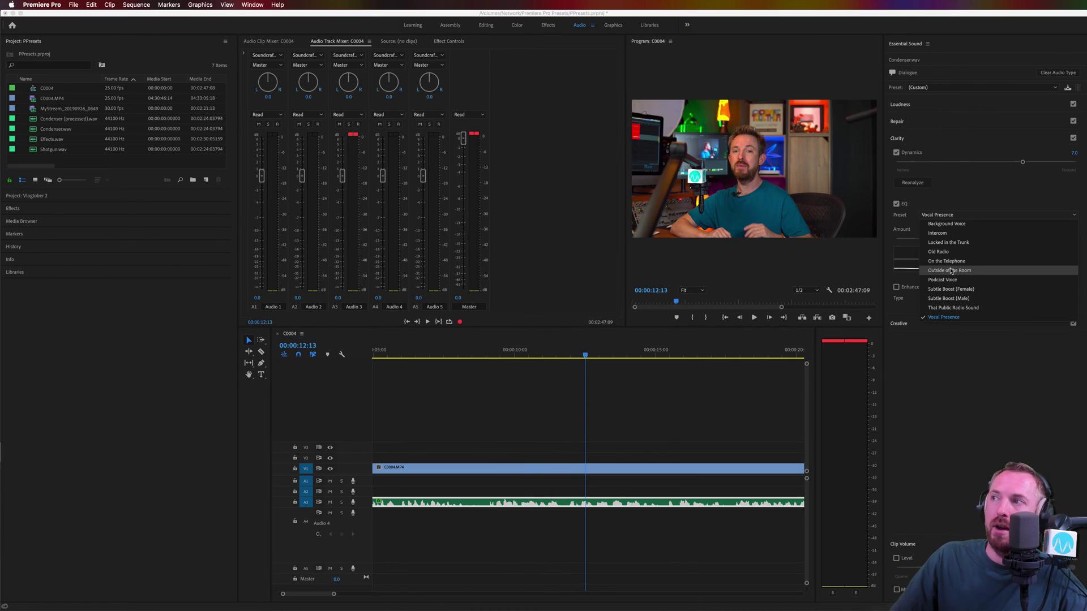
click(1013, 272)
drag(1023, 240, 985, 239)
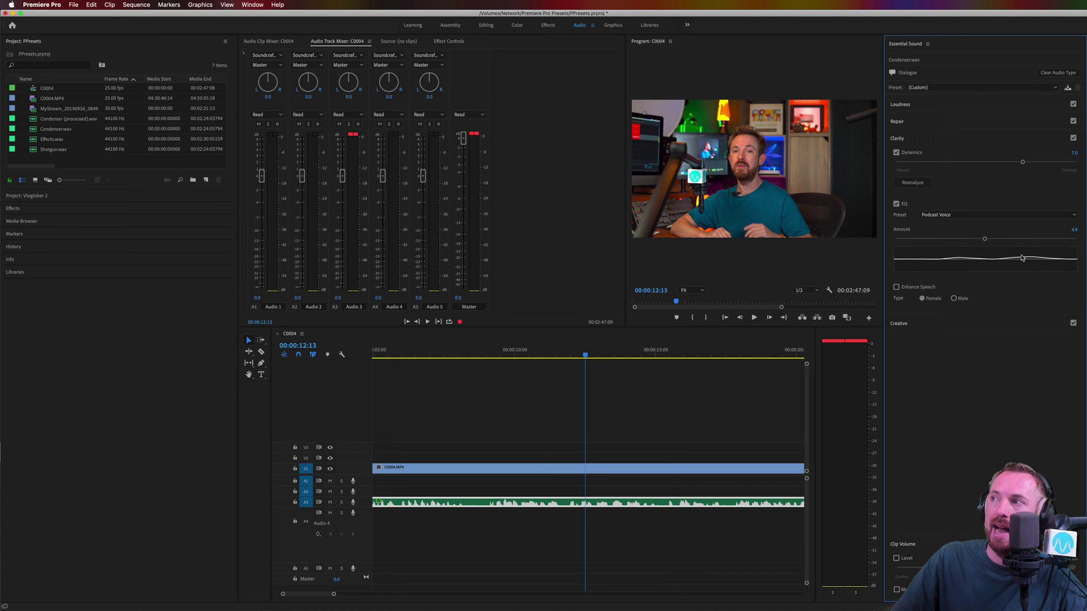
key(space)
drag(985, 239, 1051, 238)
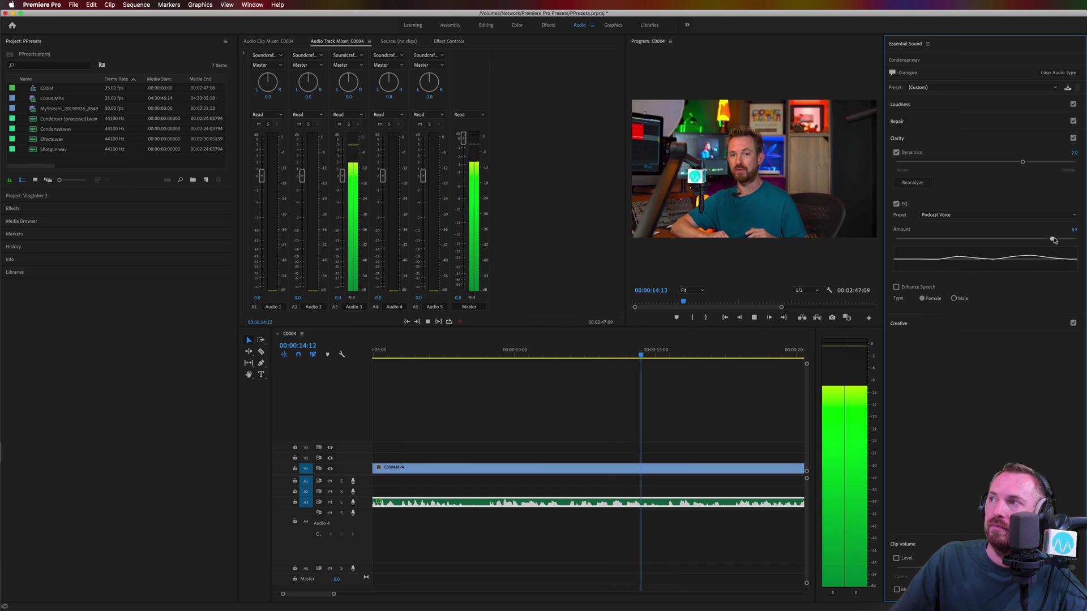
key(space)
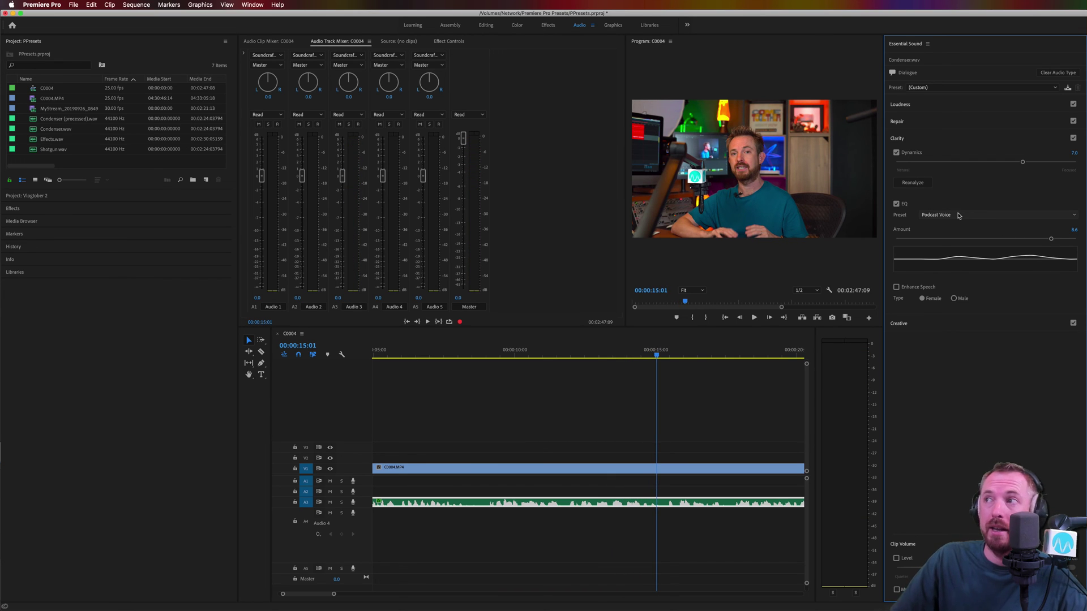
Audition the Subtle Boost (Male) EQ preset with the amount at 2.6.
click(966, 216)
click(975, 298)
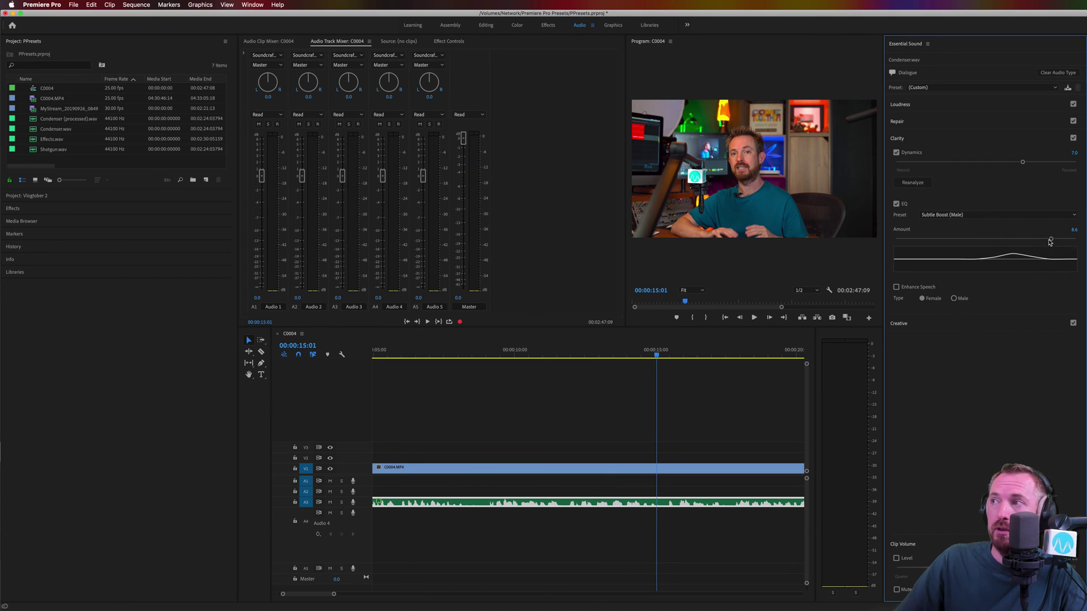
drag(1050, 240, 1027, 239)
key(space)
key(space)
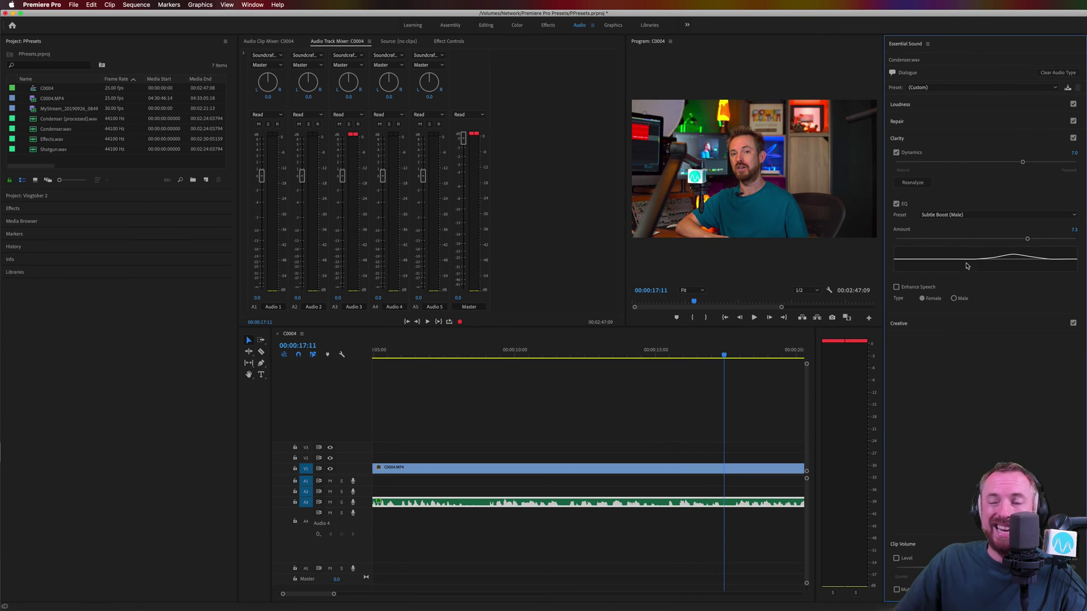
Audition the That Public Radio Sound EQ preset with the amount at 8.8.
click(944, 215)
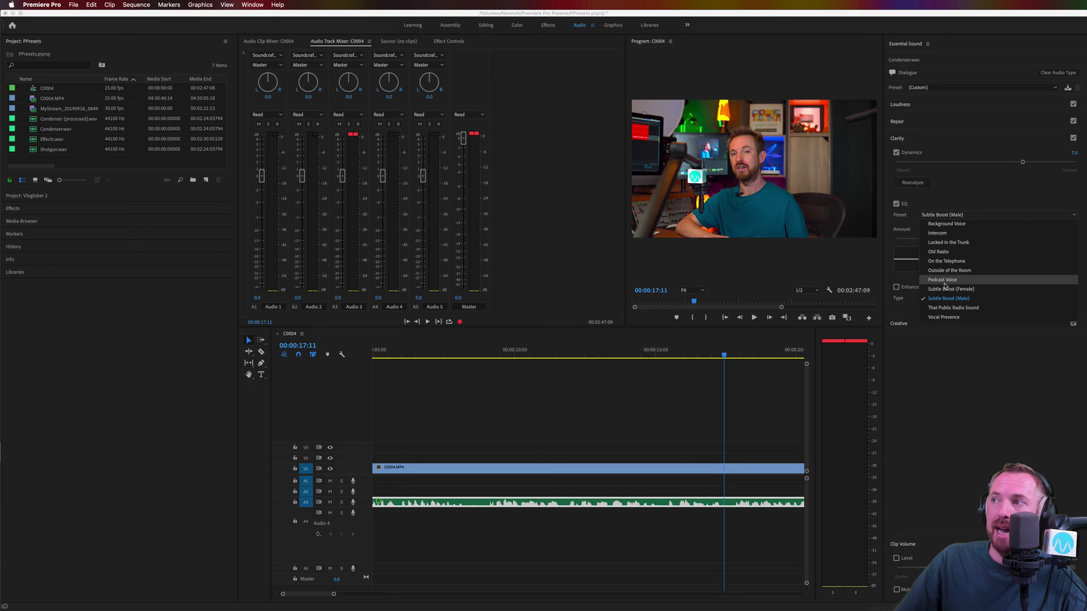
click(957, 307)
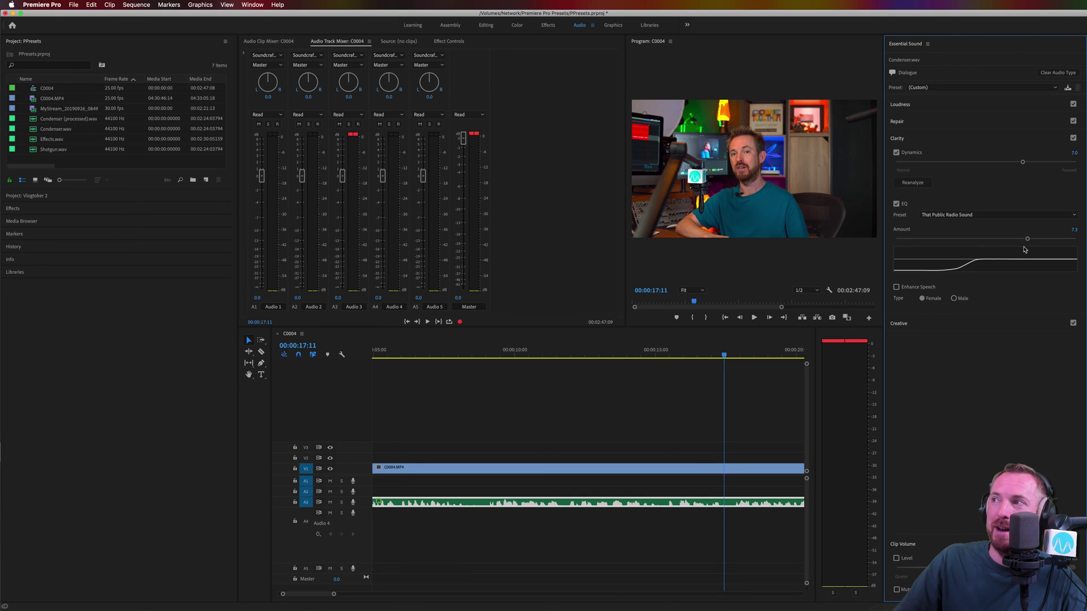
drag(1027, 239, 1054, 240)
key(space)
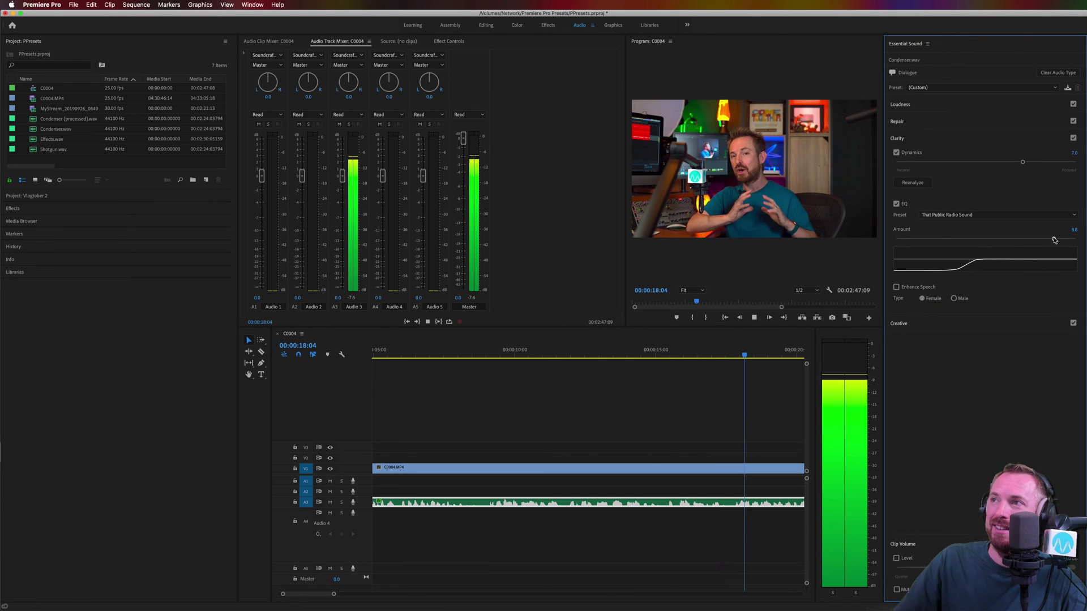
key(space)
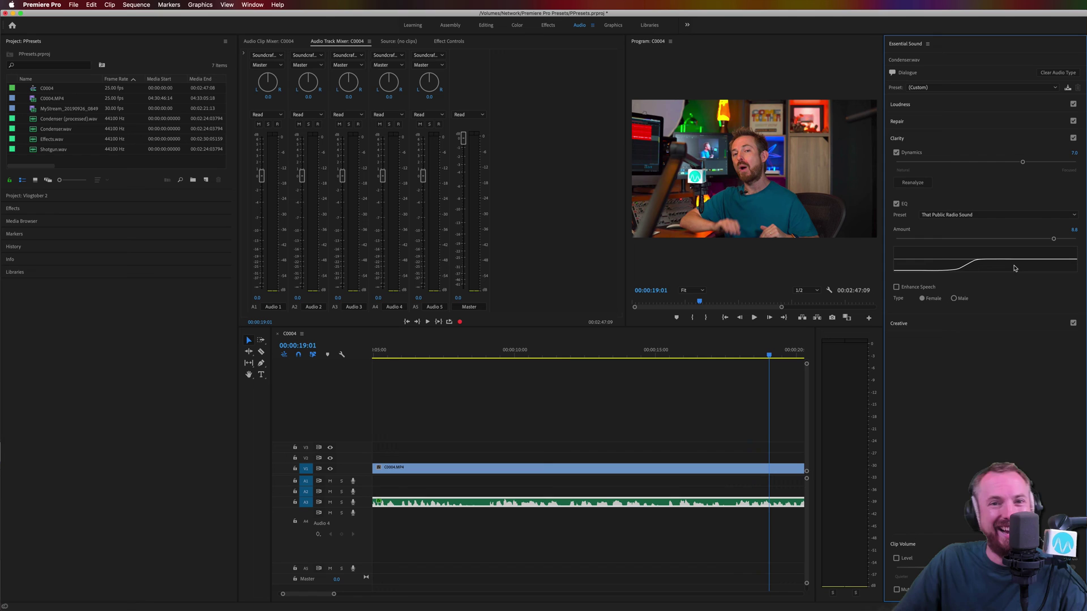
From 00:00:09:06, reapply the Podcast Voice EQ preset at amount 8.3.
click(493, 355)
click(943, 216)
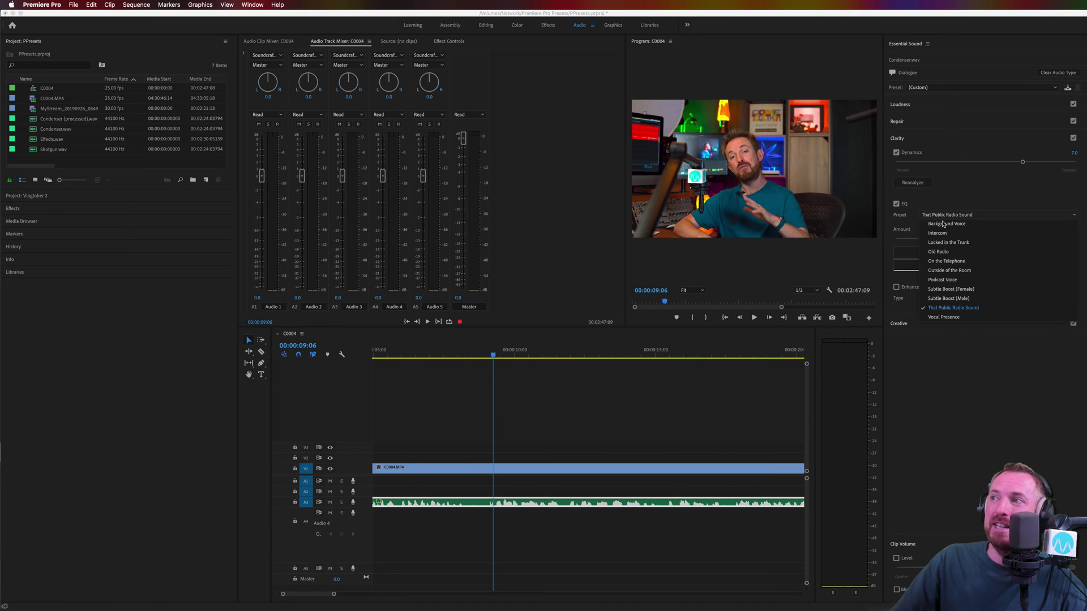
click(942, 279)
drag(1052, 240, 1045, 240)
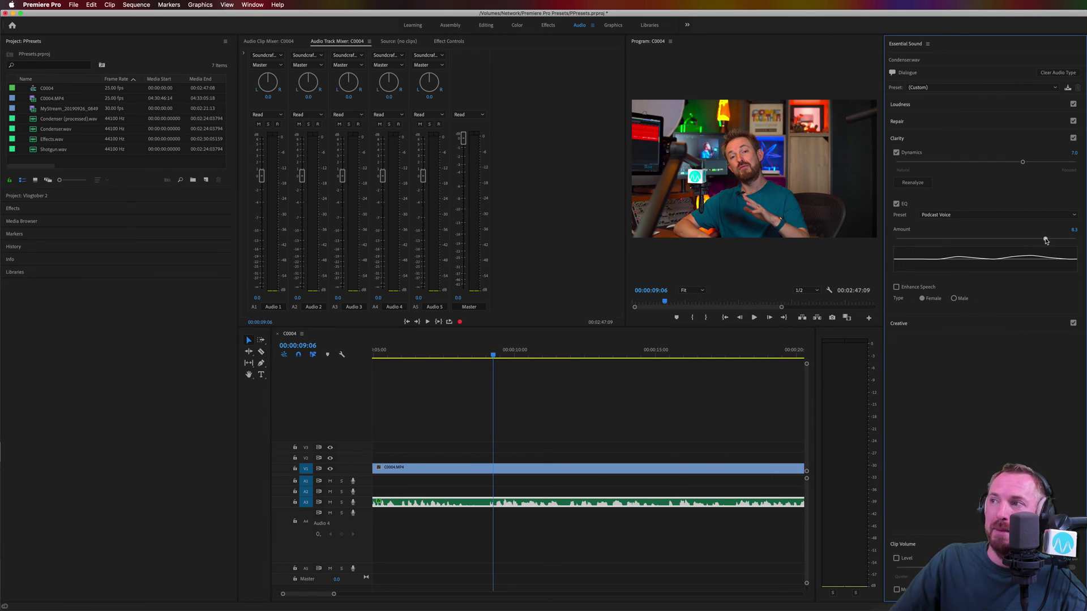
Audition Enhance Speech set to Male, then uncheck it while keeping the Male type.
click(896, 287)
click(954, 299)
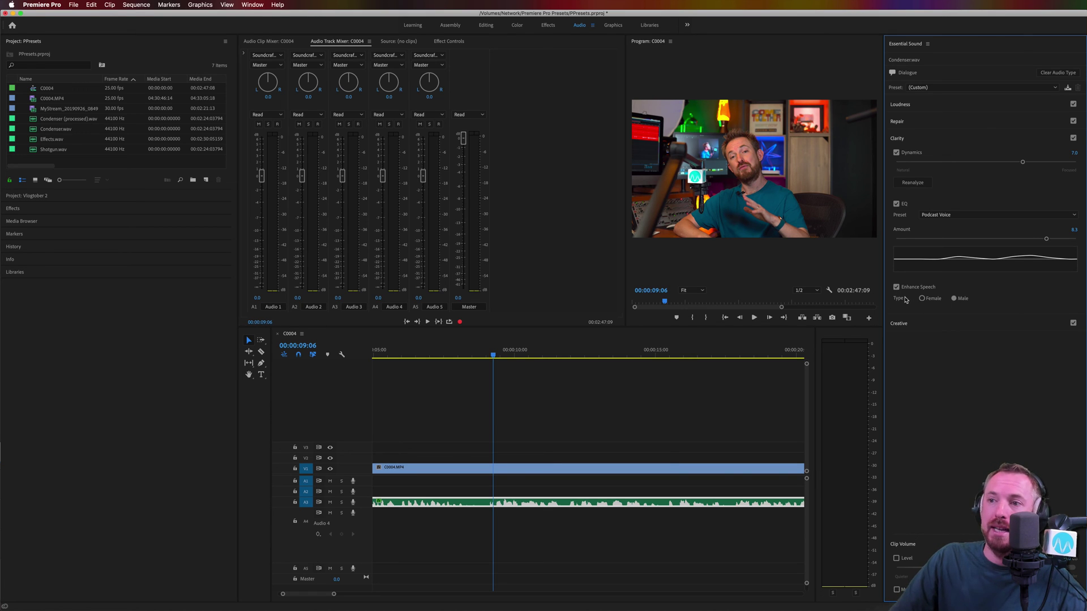
key(space)
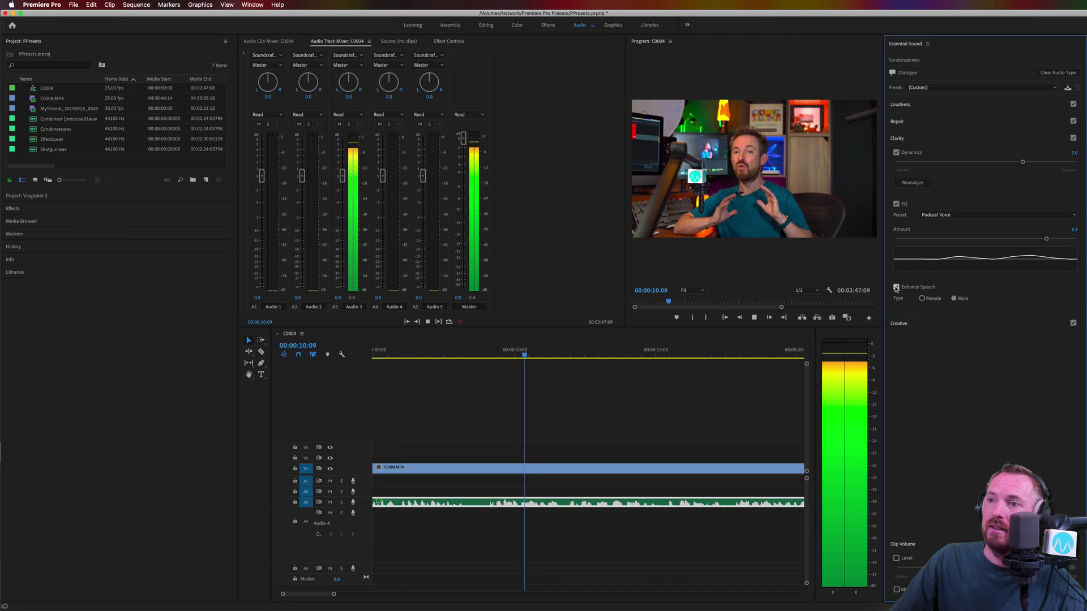
click(896, 287)
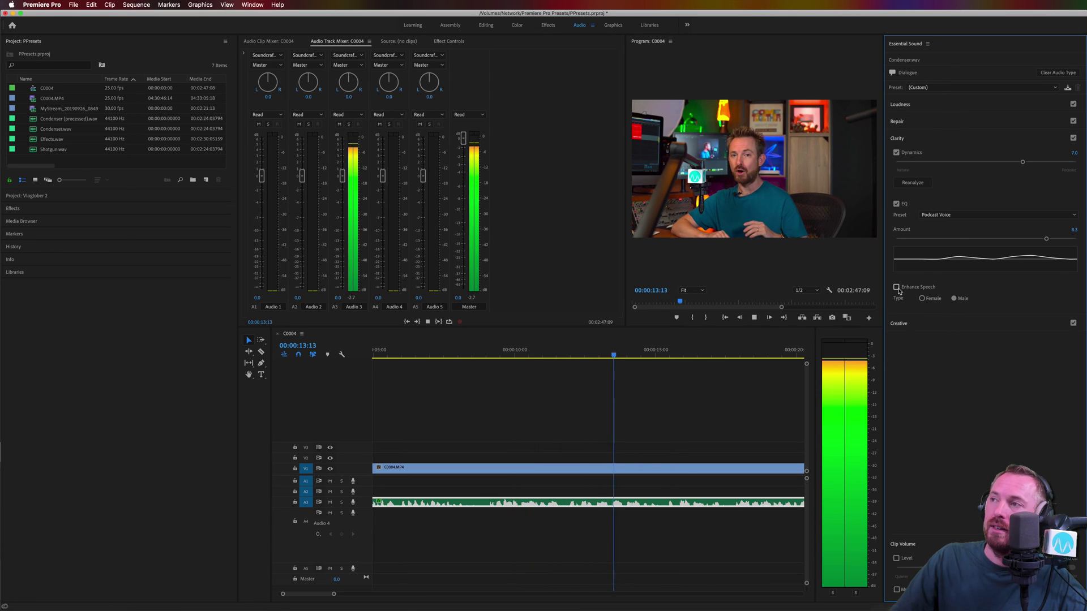
key(space)
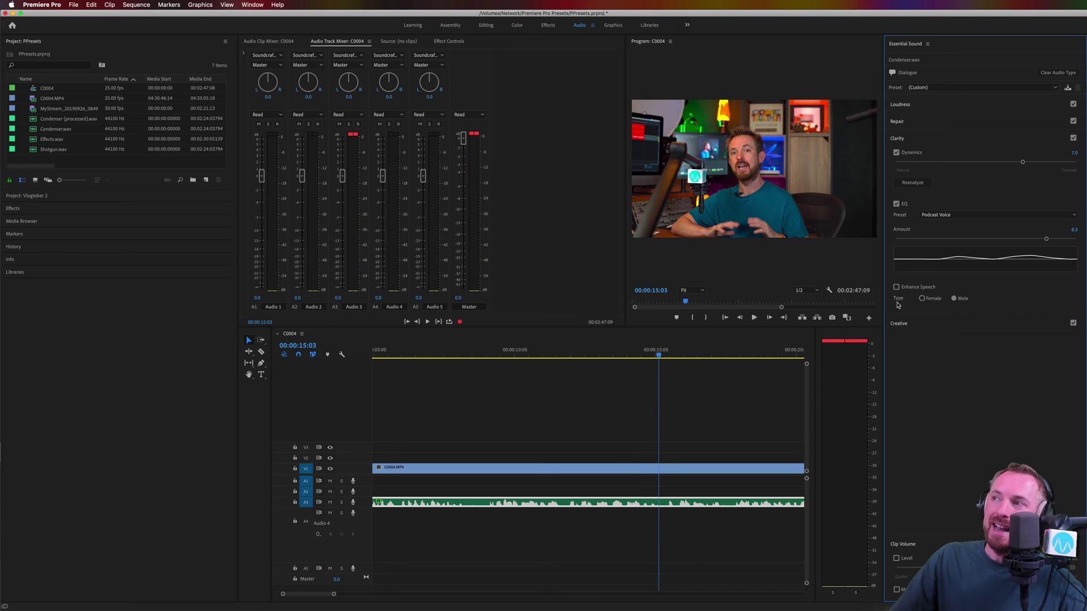